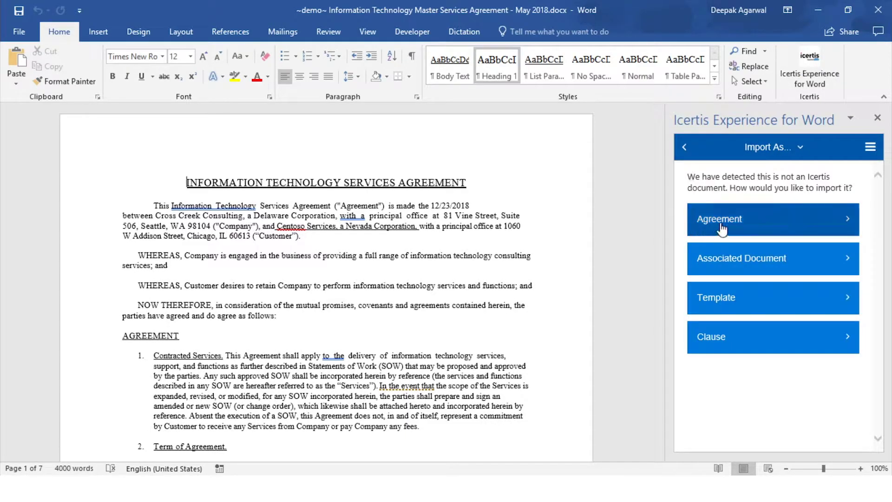
- Import the document as an agreement in the Default category and run automatic discovery
left_click(723, 230)
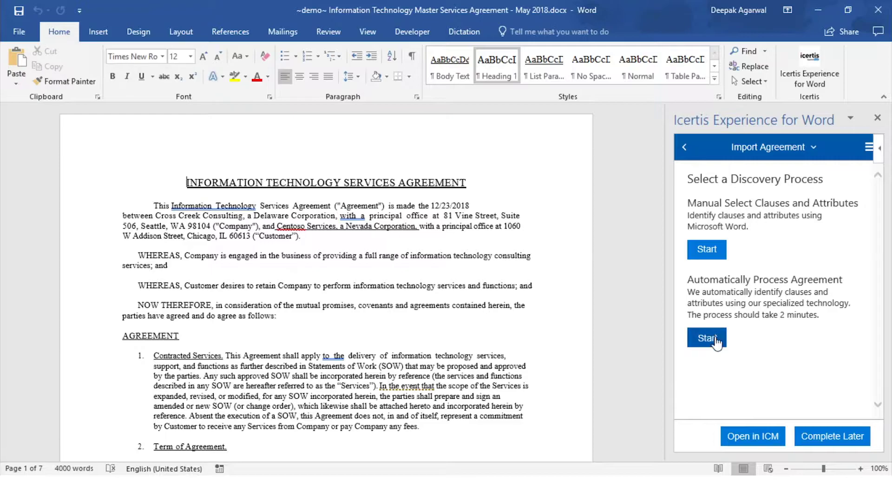
left_click(716, 340)
left_click(856, 319)
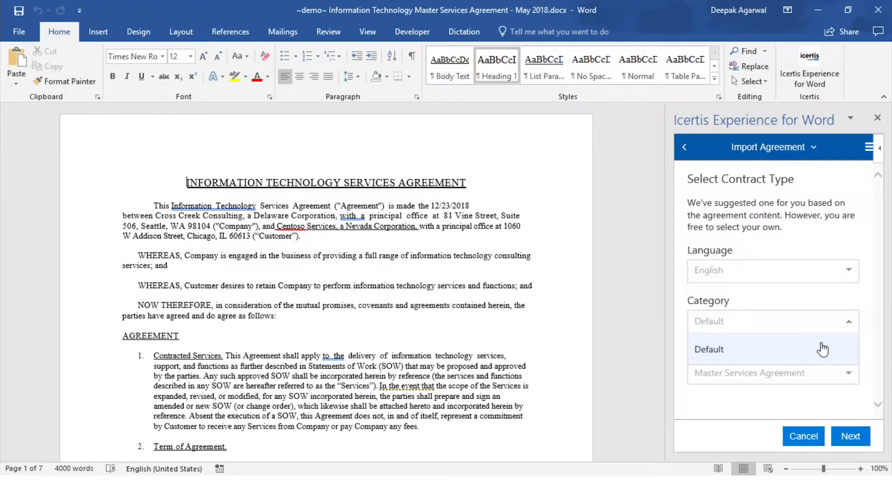
left_click(823, 349)
left_click(852, 437)
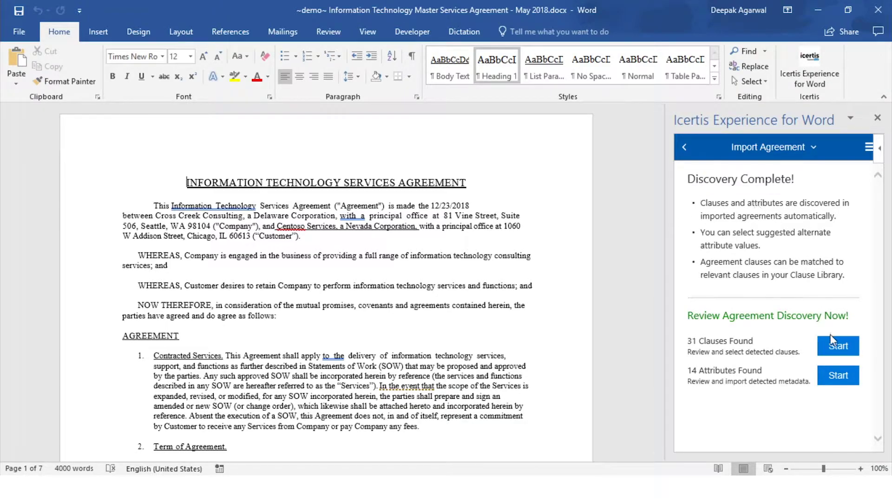
- Review the Contracted Services, Term of Agreement, Independent Contractor, Confidential Information and Fee clauses
left_click(836, 346)
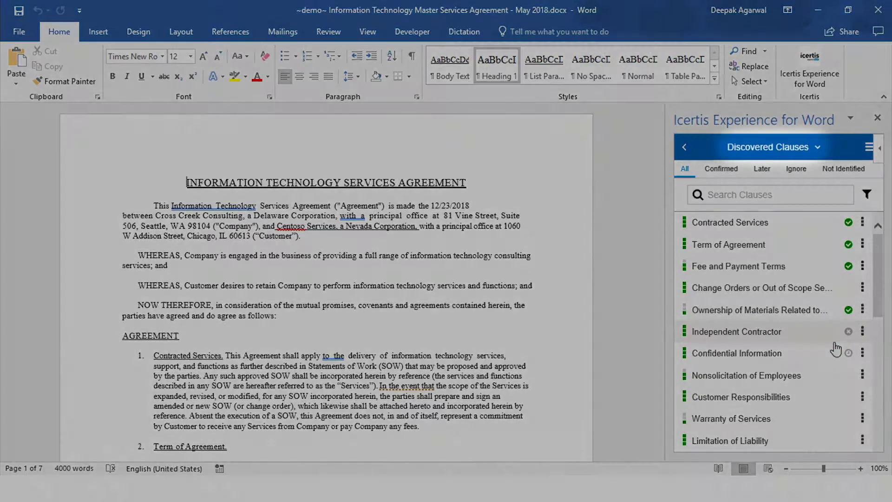
left_click(745, 223)
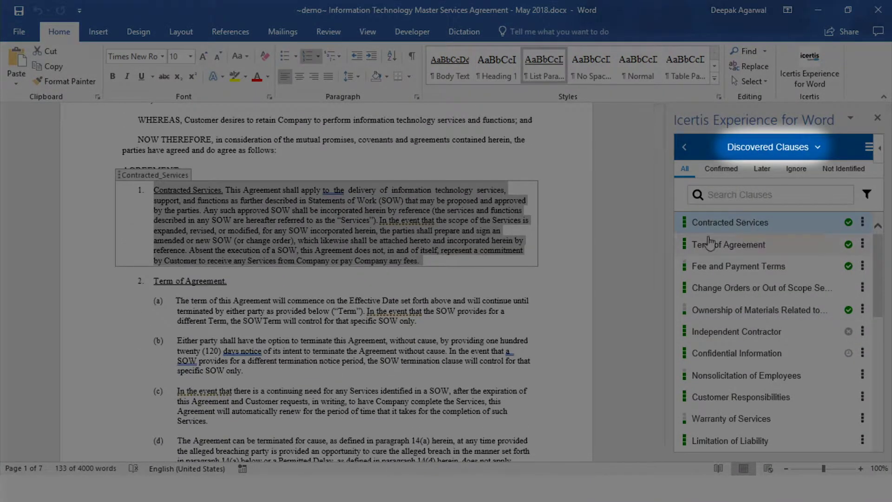
left_click(712, 247)
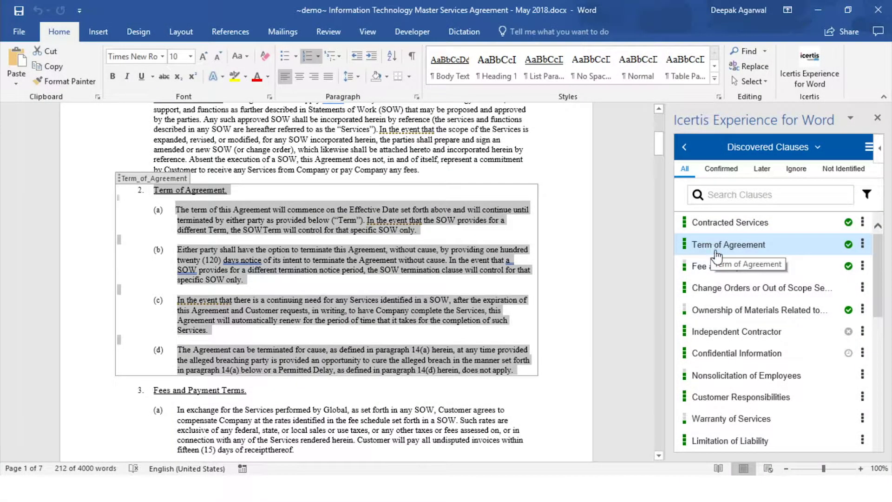
left_click(720, 332)
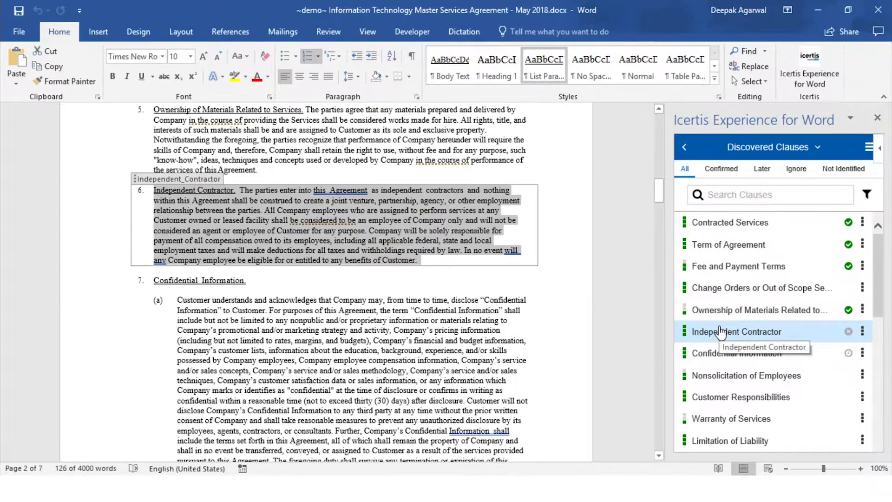
left_click(721, 354)
left_click(728, 268)
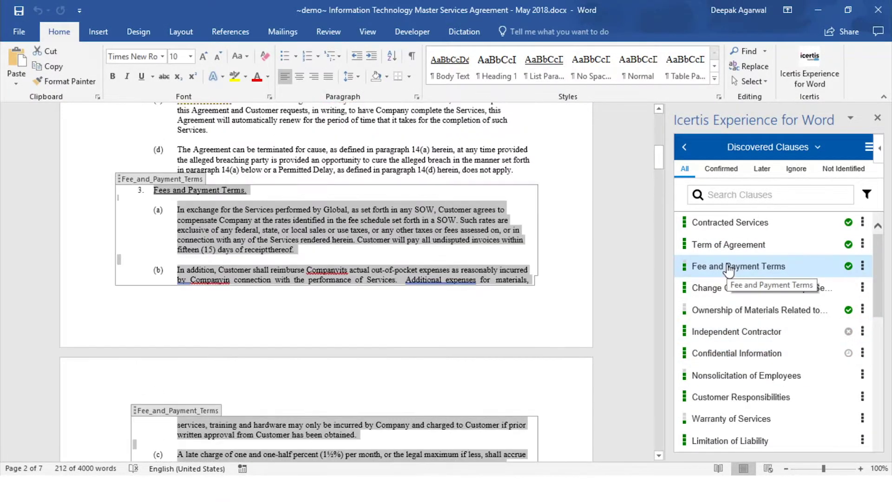
left_click(711, 222)
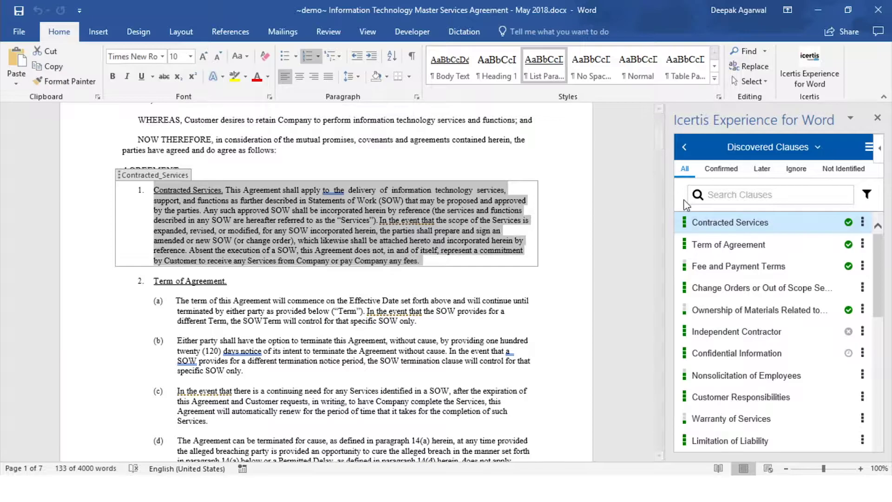
- Compare Contracted Services with its matched Confidential Information library clause
left_click(863, 223)
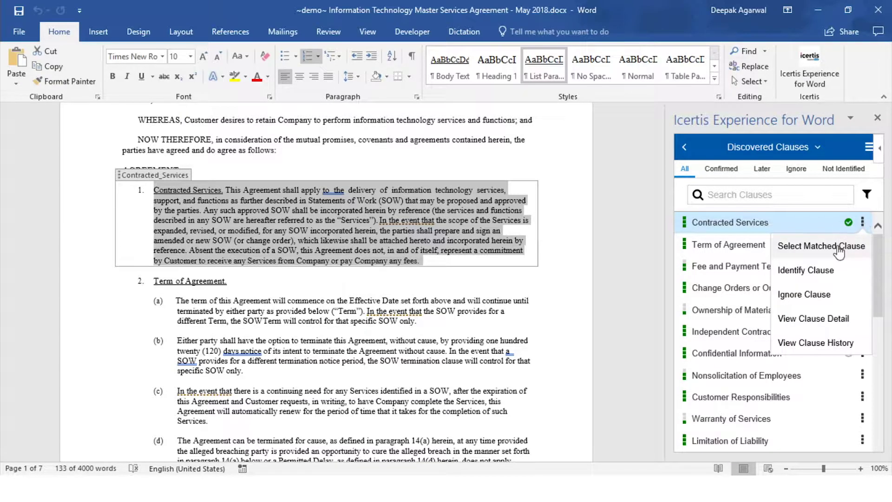
left_click(808, 244)
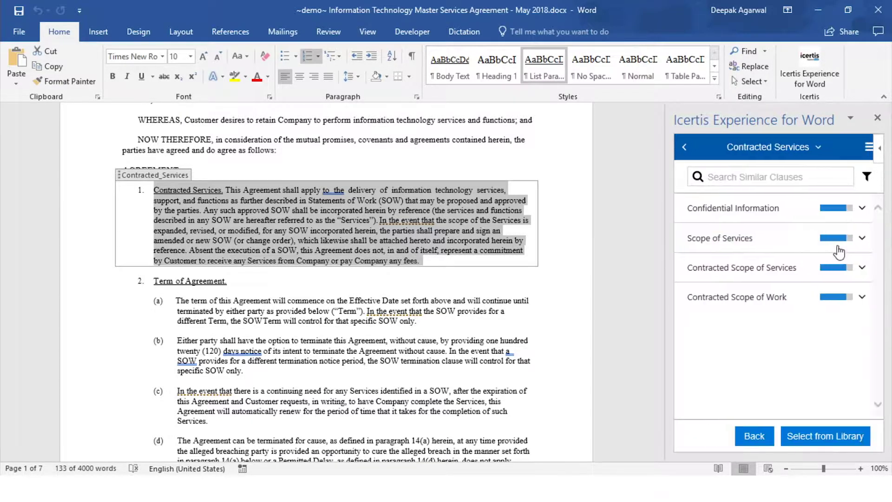
left_click(863, 209)
left_click(781, 281)
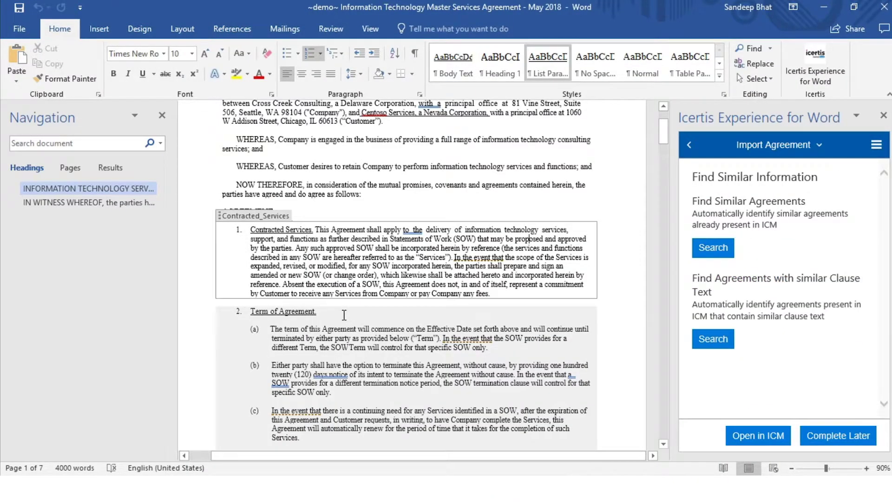
- Search ICM for contracts with clause text like Term of Agreement, then for similar agreements
left_click(344, 315)
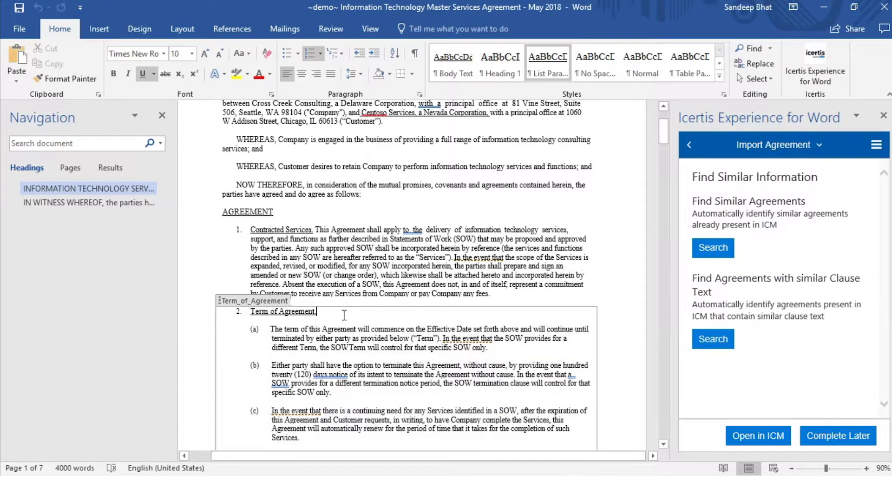
left_click(718, 341)
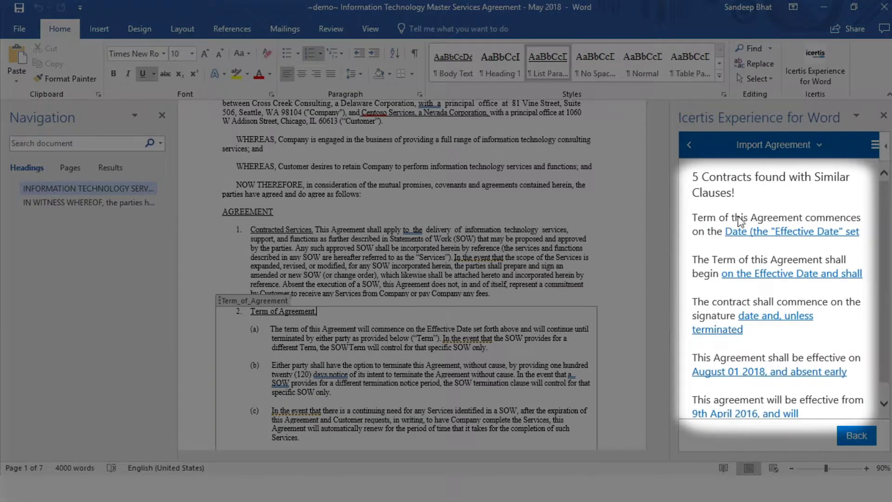
left_click_drag(691, 215, 712, 237)
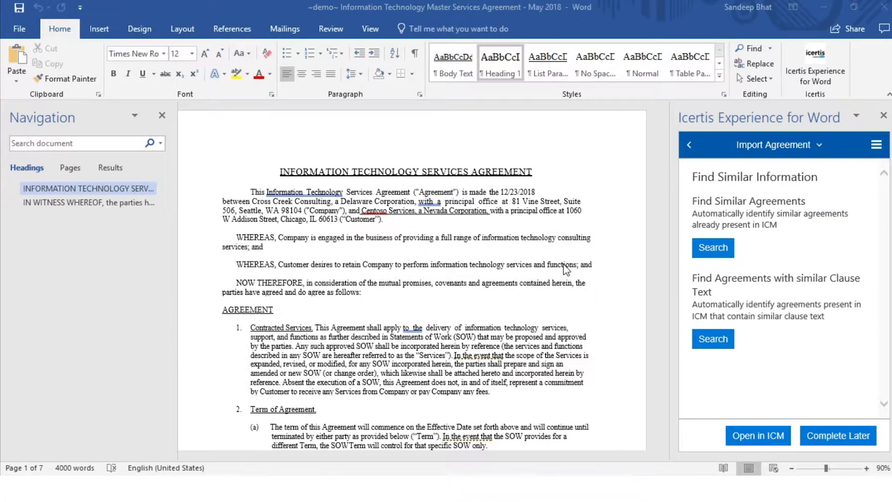
left_click(714, 250)
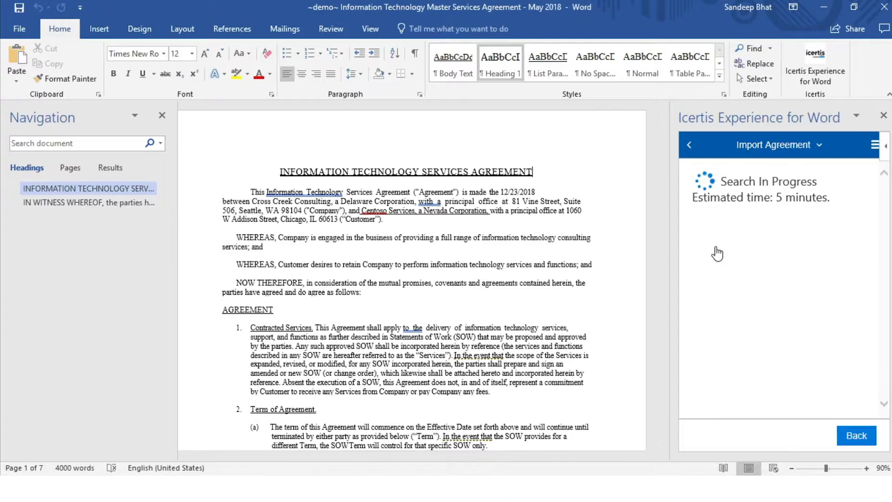